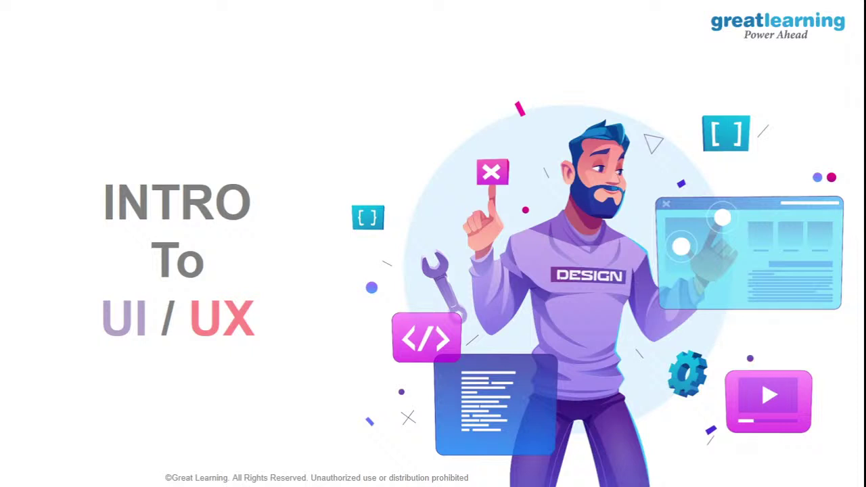
- Exit the slide show, minimise PowerPoint and dismiss the OneDrive sign-in notice
key("Escape")
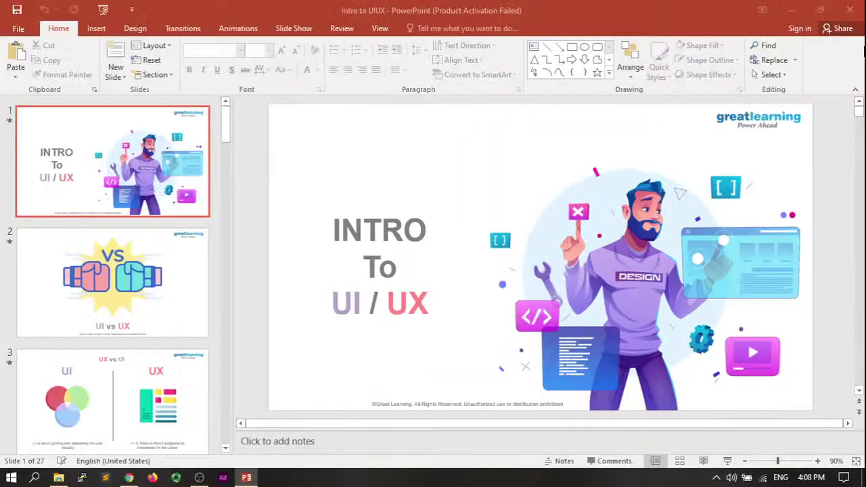
left_click(864, 477)
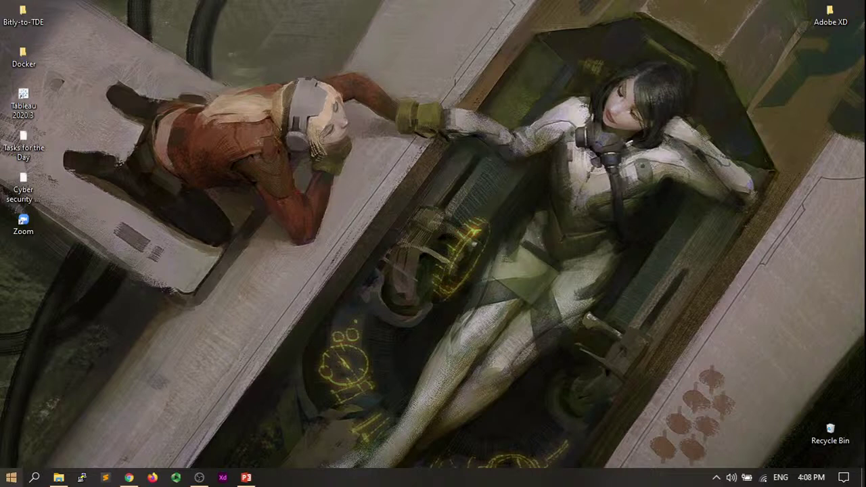
left_click(11, 477)
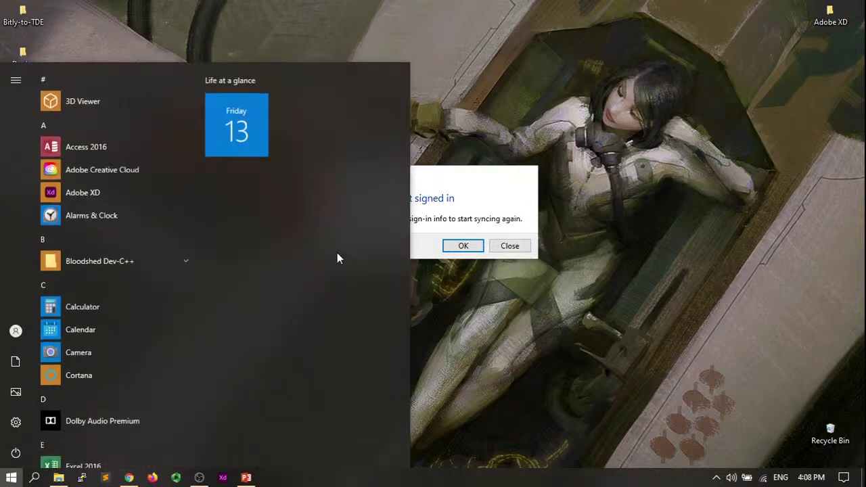
left_click(510, 245)
left_click(509, 245)
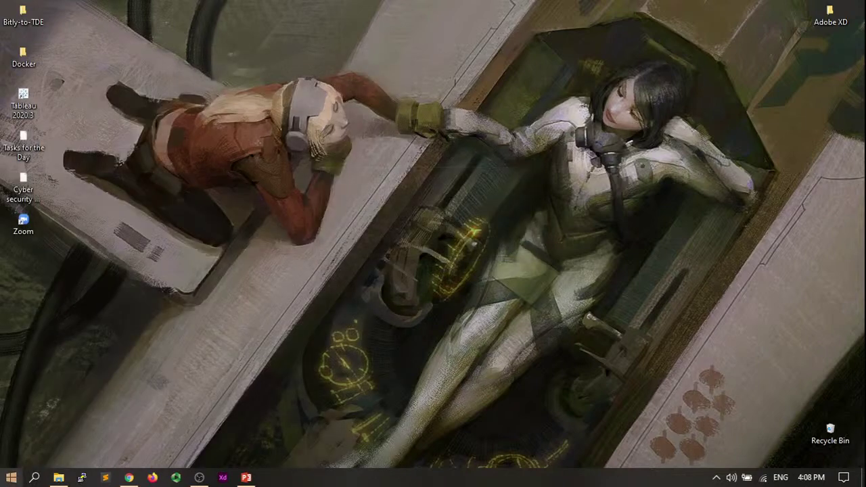
key("super")
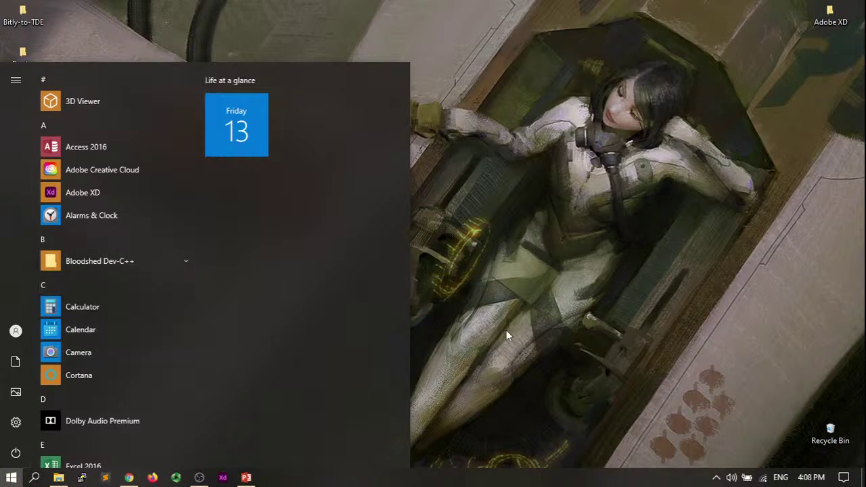
left_click(540, 263)
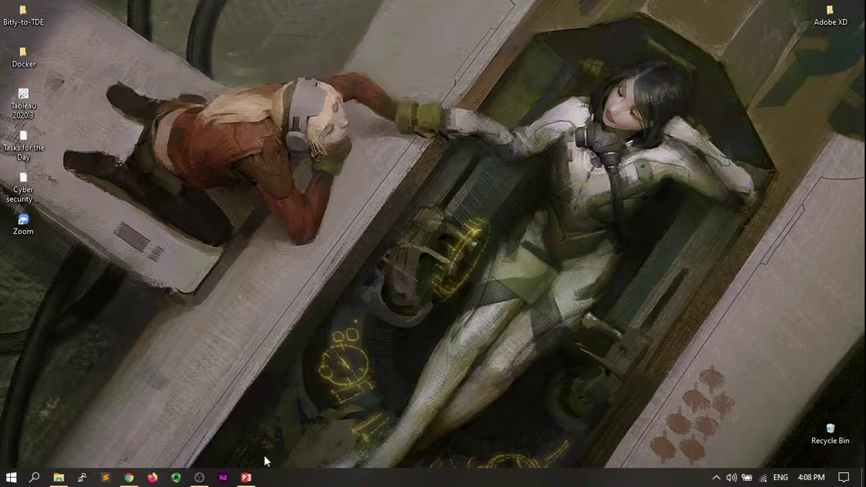
- Restore the Intro to UIUX deck and start the slide show from slide 1
left_click(246, 477)
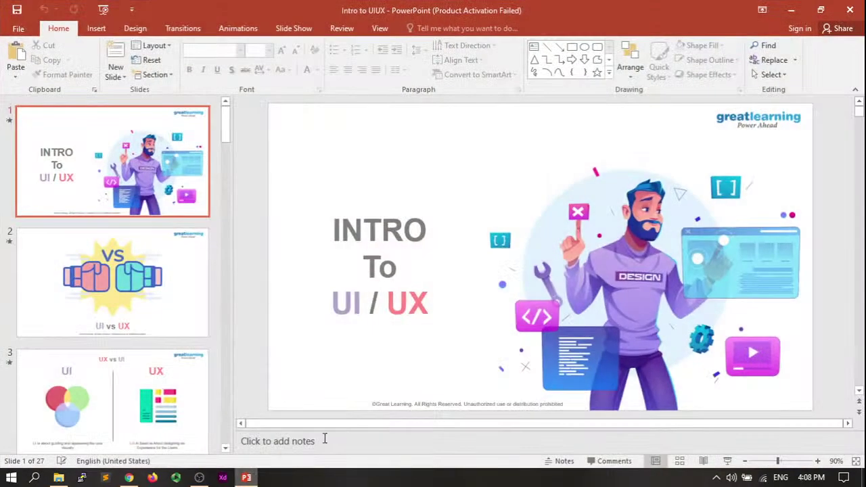
left_click(727, 461)
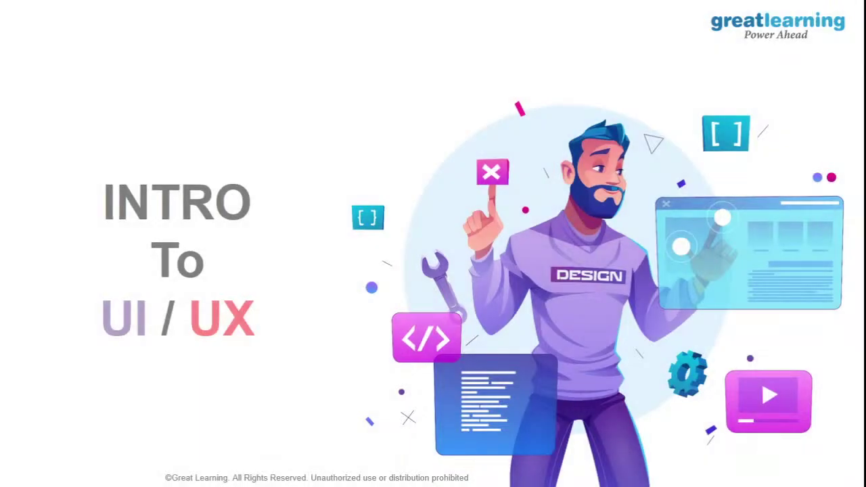
- Open apple.com in a new Chrome tab, then return to the slide show
key("alt+Tab")
key("alt+Tab")
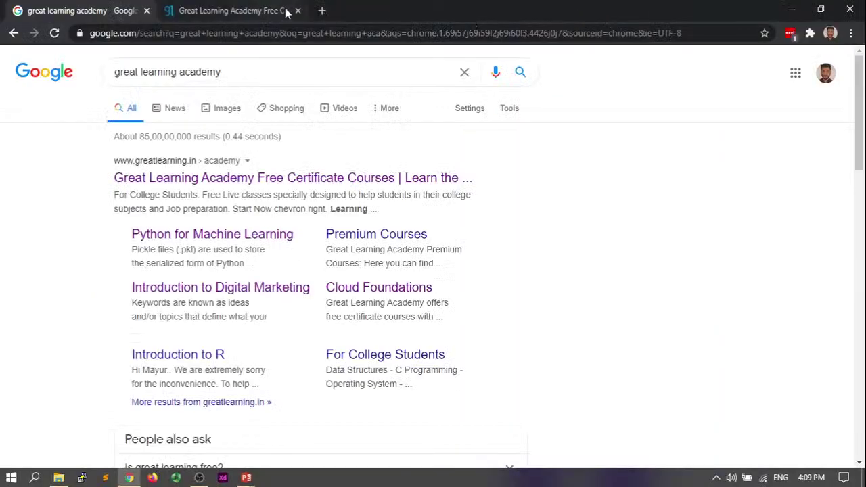
left_click(321, 10)
type("apple.com")
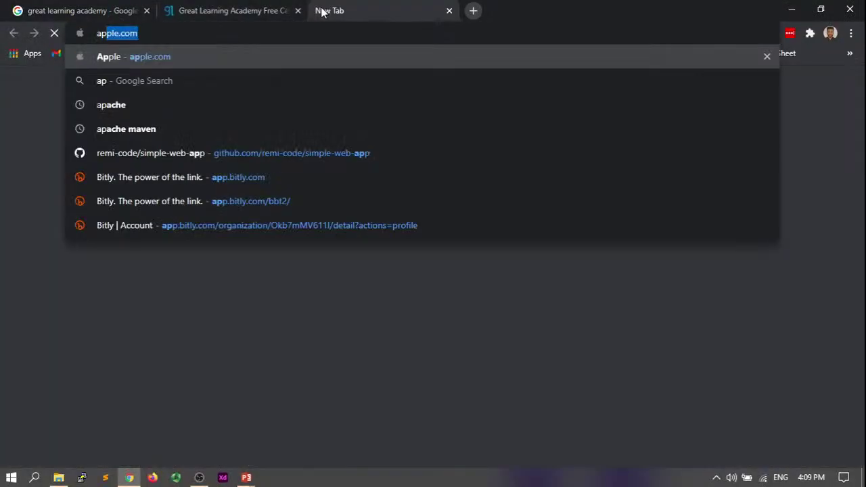
key("Return")
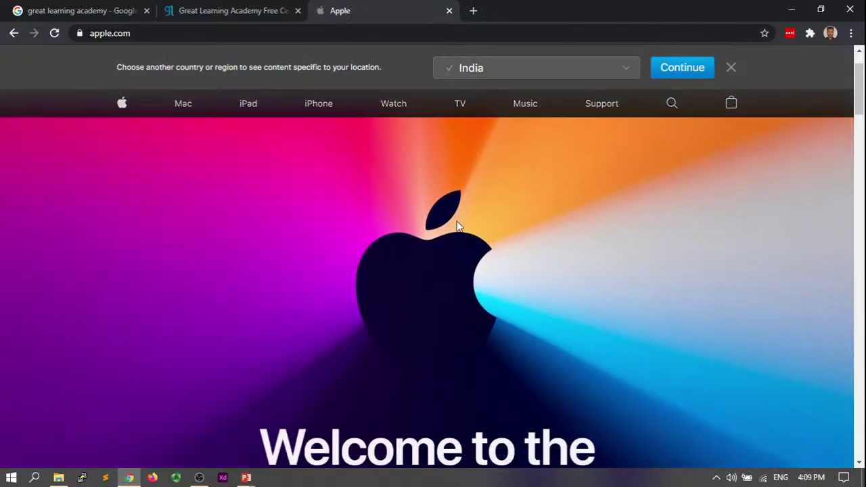
scroll(383, 203, "down", 1)
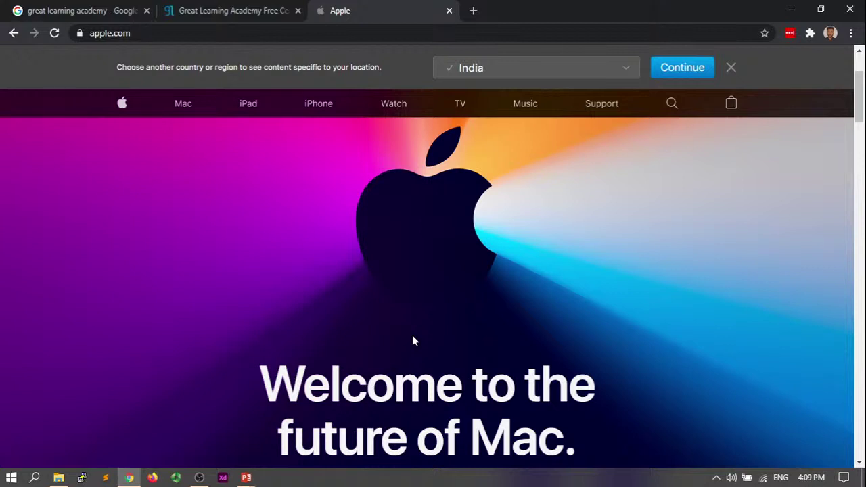
key("alt+Tab")
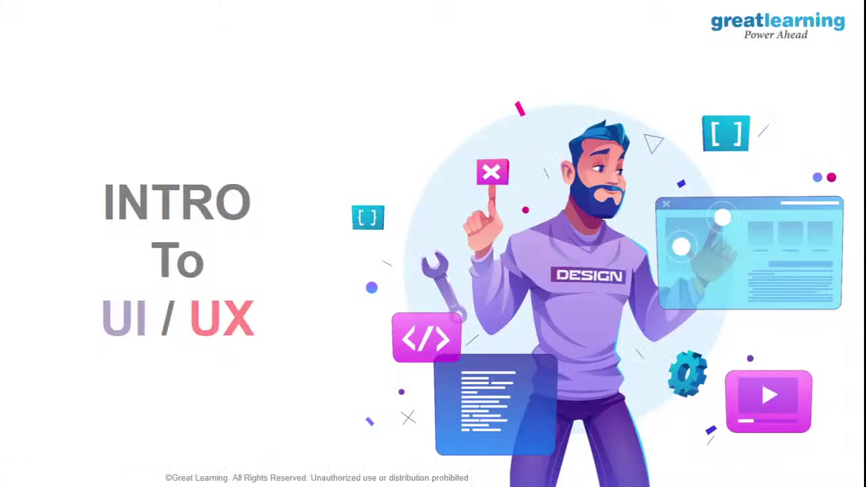
- Advance through the UI vs UX slide to the UX vs UI comparison slide
key("Right")
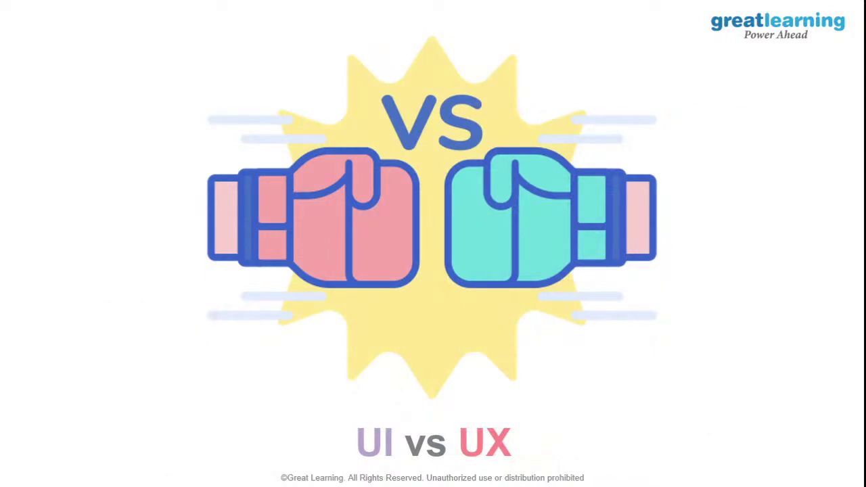
key("Right")
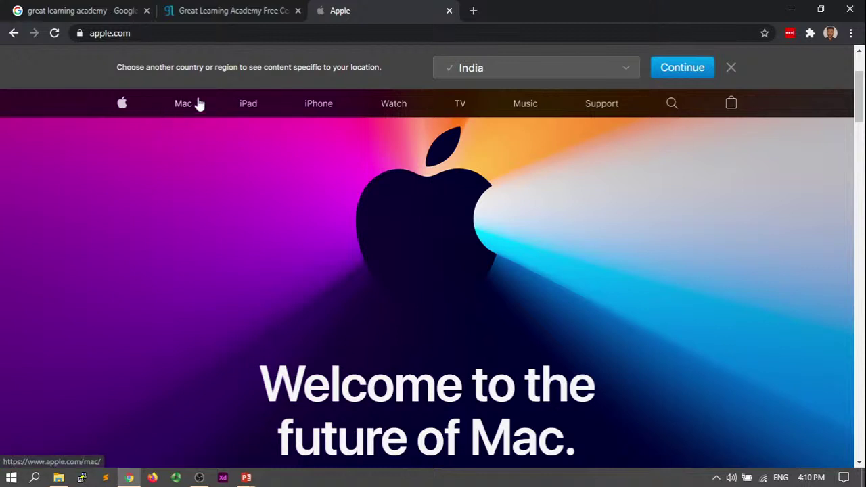
left_click(318, 110)
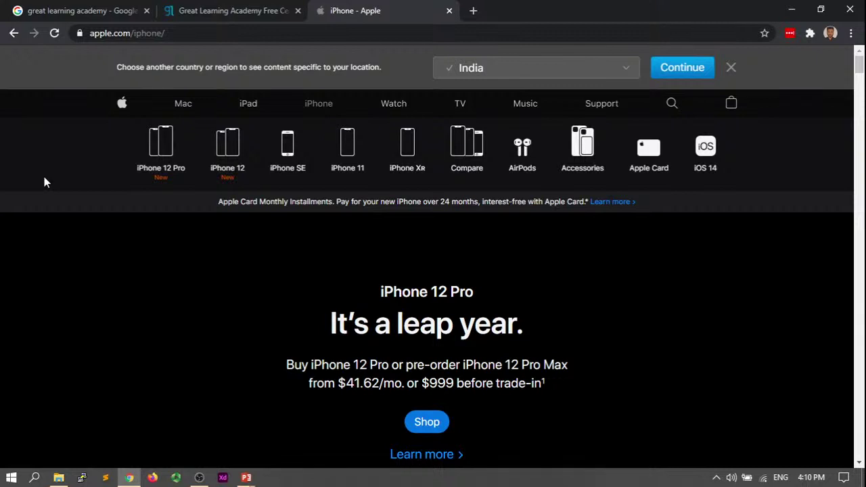
scroll(315, 248, "down", 1)
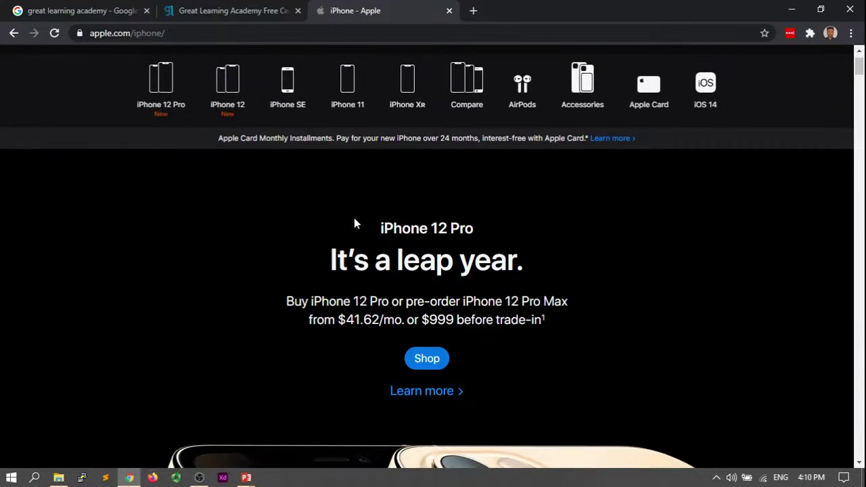
left_click_drag(380, 228, 474, 228)
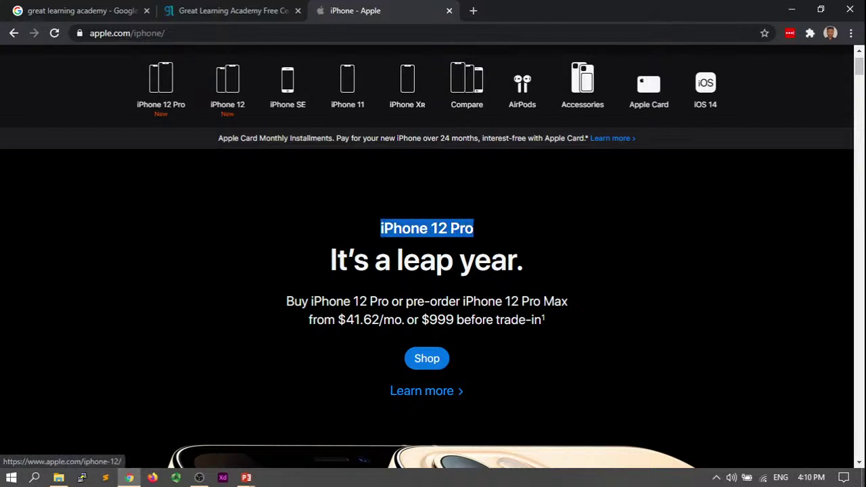
left_click_drag(318, 260, 543, 258)
left_click_drag(395, 261, 517, 262)
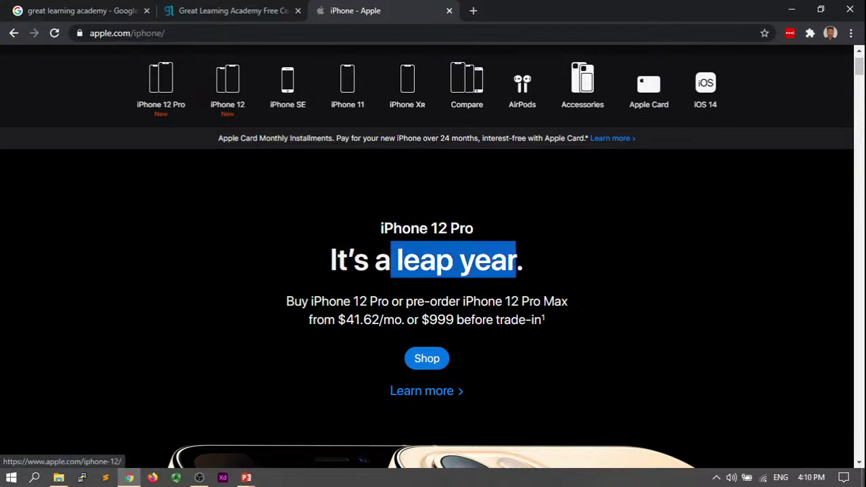
scroll(434, 271, "down", 2)
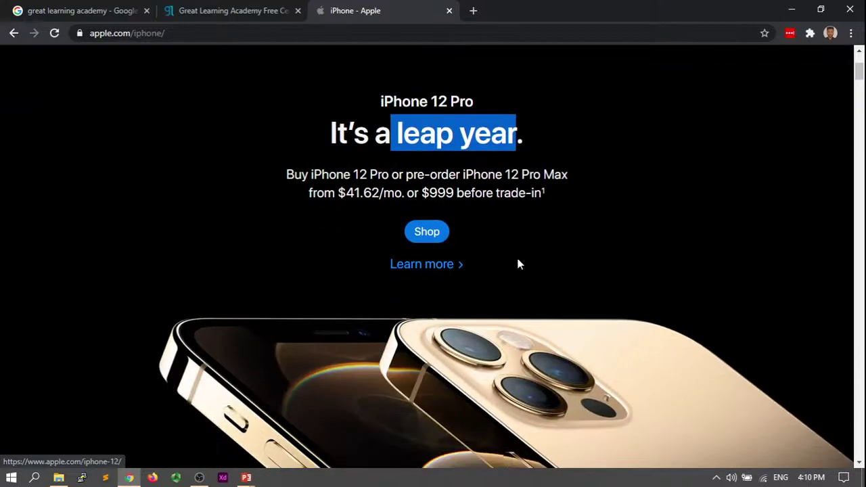
scroll(521, 260, "down", 2)
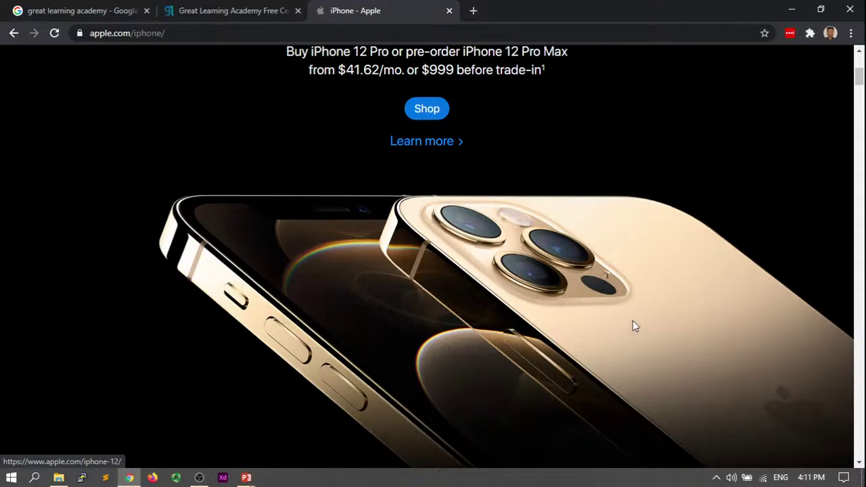
- Highlight the iPhone 12 Pro heading, headline and 'leap year' again, then clear it
scroll(632, 324, "up", 4)
left_click_drag(379, 229, 467, 229)
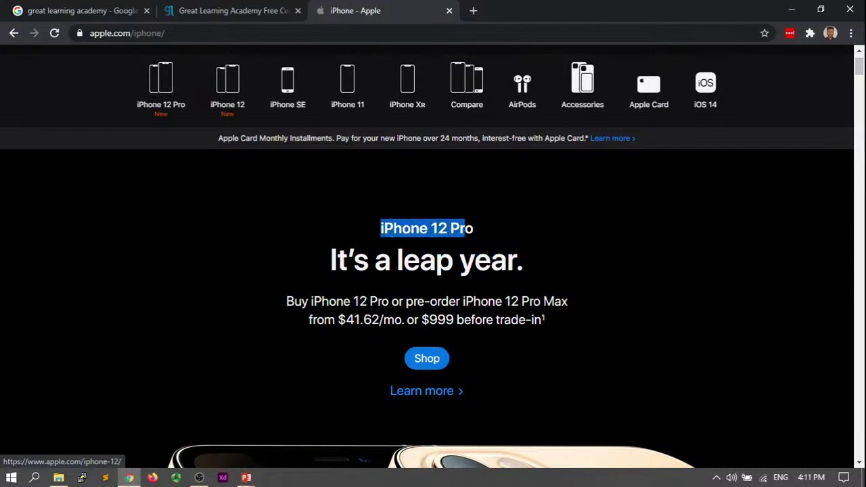
left_click_drag(330, 261, 524, 260)
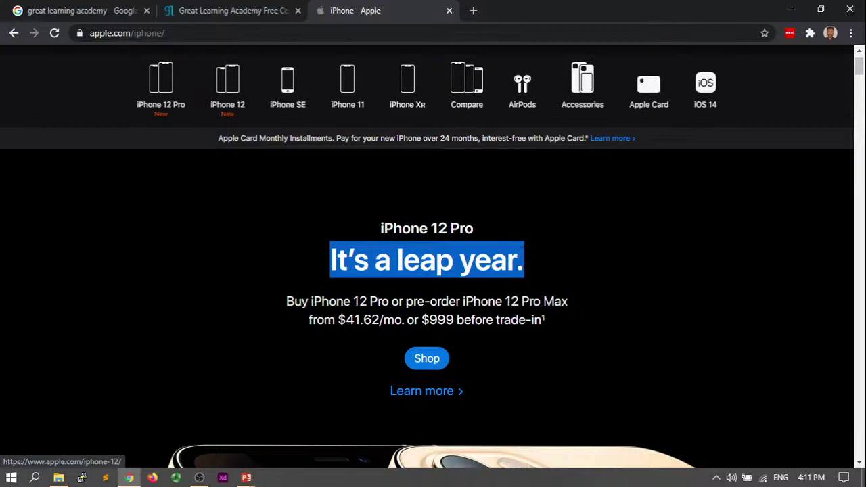
left_click_drag(395, 261, 525, 260)
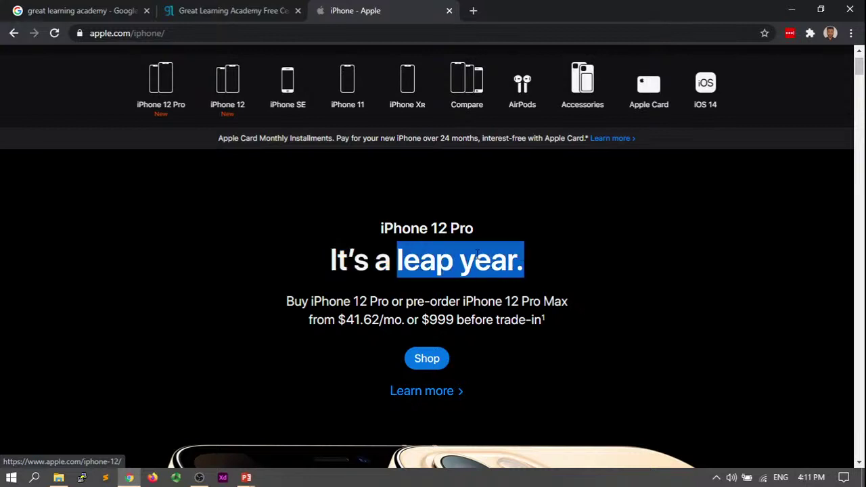
left_click(477, 252)
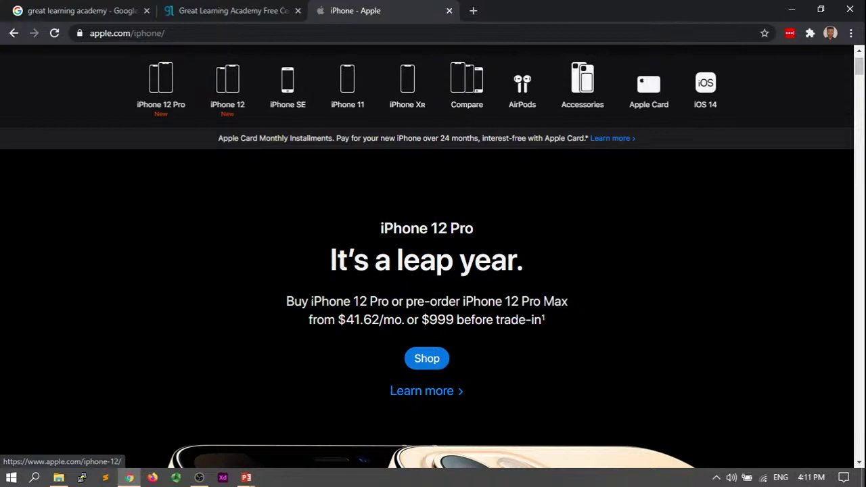
- Highlight the Buy iPhone line and $41.62 price, clear them, and scroll to iPhone 12
left_click_drag(287, 301, 425, 302)
left_click(425, 301)
left_click_drag(336, 320, 380, 319)
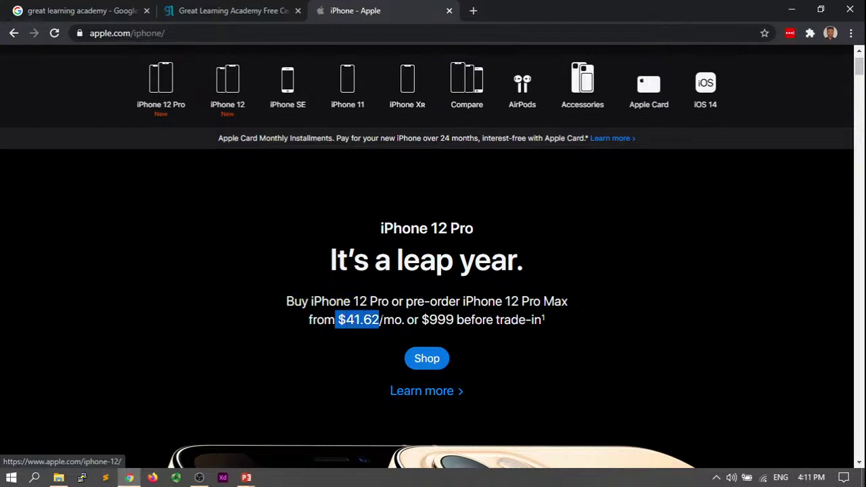
left_click(378, 338)
scroll(386, 305, "down", 9)
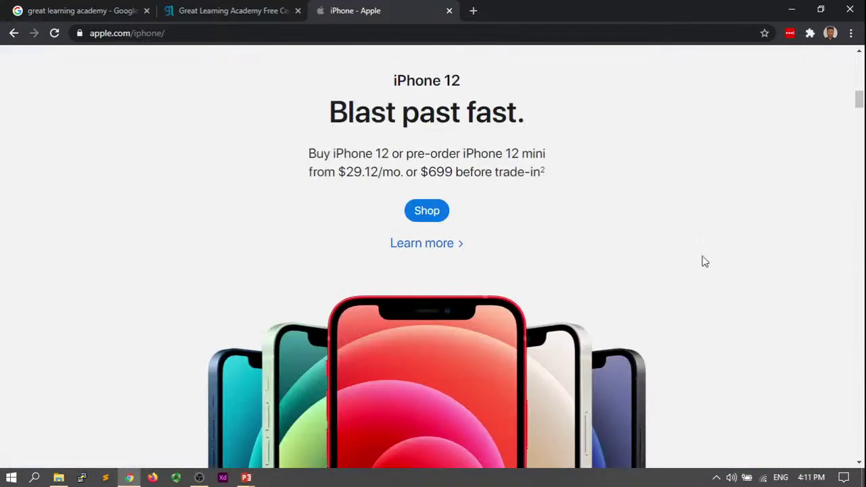
scroll(242, 309, "down", 3)
scroll(242, 309, "up", 3)
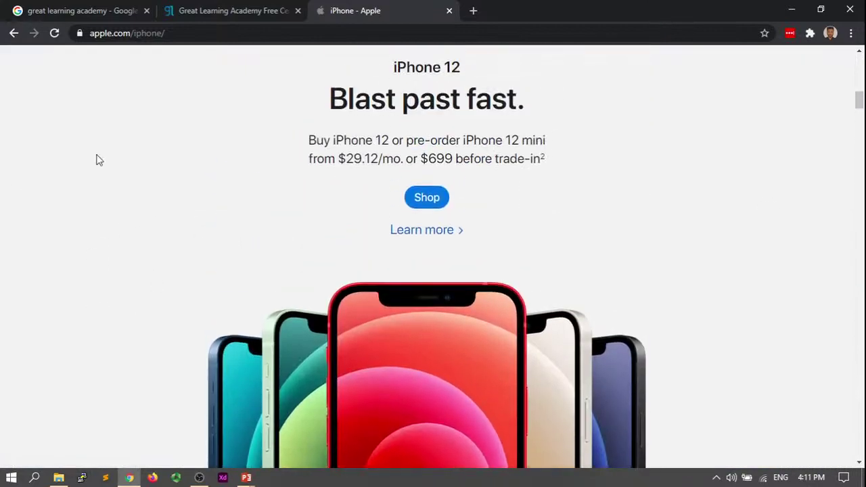
scroll(300, 155, "down", 2)
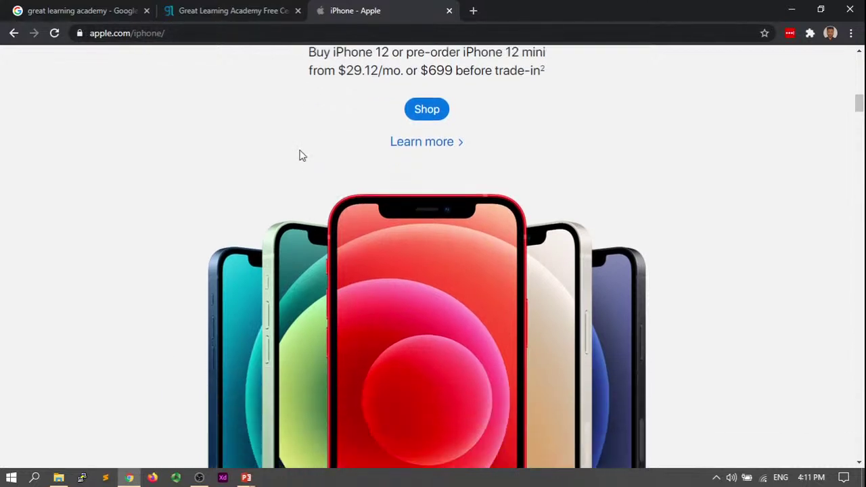